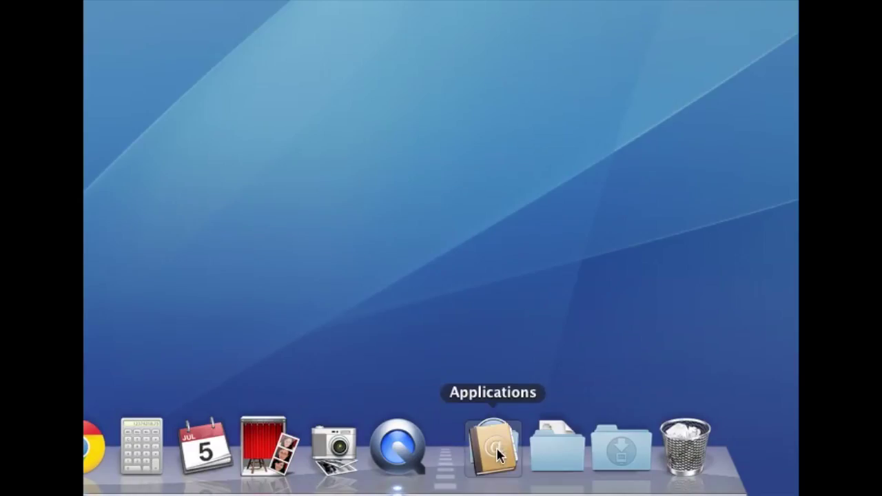
Launch Disk Utility from Utilities and select the Mac OS X Install Disc 1 volume
{"action": "scroll", "coordinate": [396, 252], "scroll_direction": "down", "scroll_amount": 10}
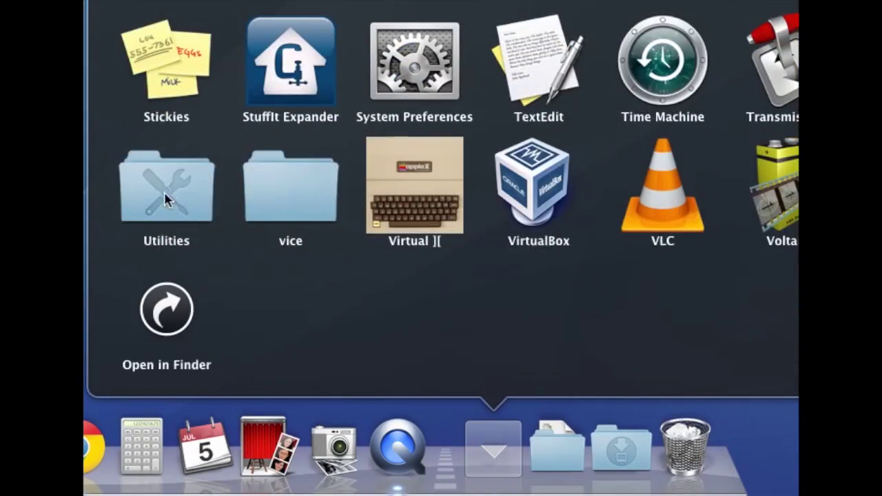
{"action": "left_click", "coordinate": [166, 199]}
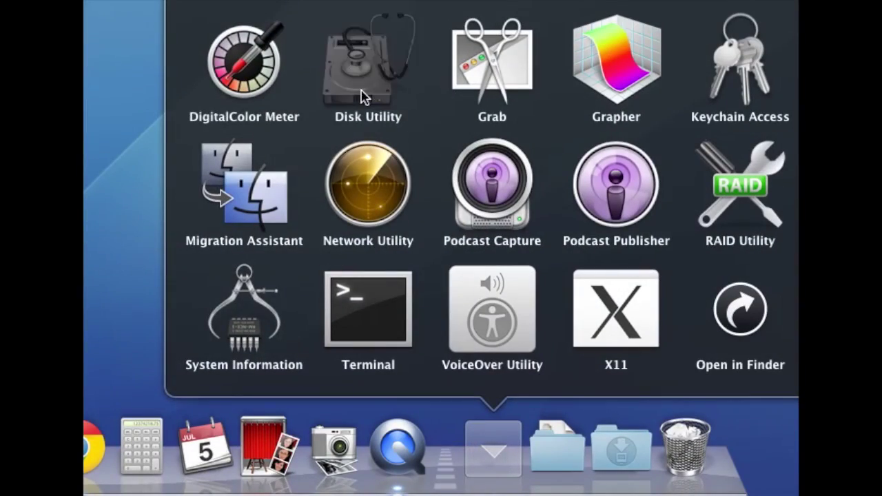
{"action": "left_click", "coordinate": [362, 94]}
{"action": "left_click", "coordinate": [227, 207]}
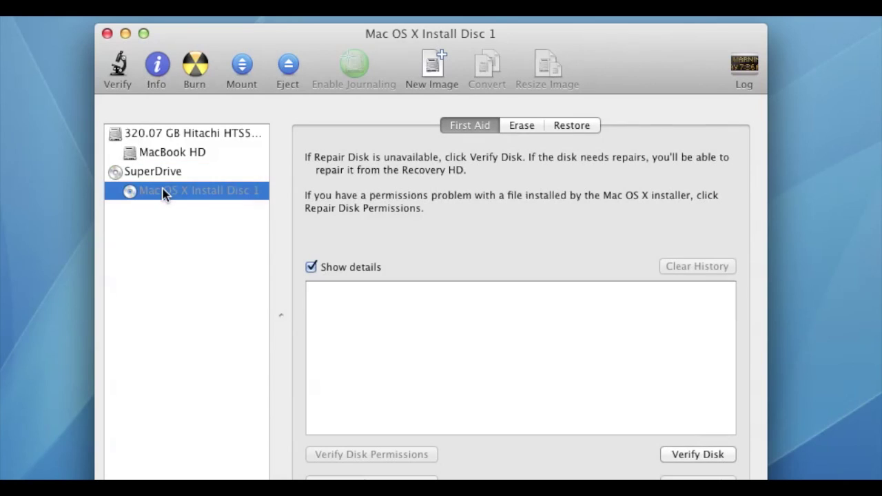
Save a read/write image of the disc to the Desktop, then eject the disc
{"action": "left_click", "coordinate": [436, 74]}
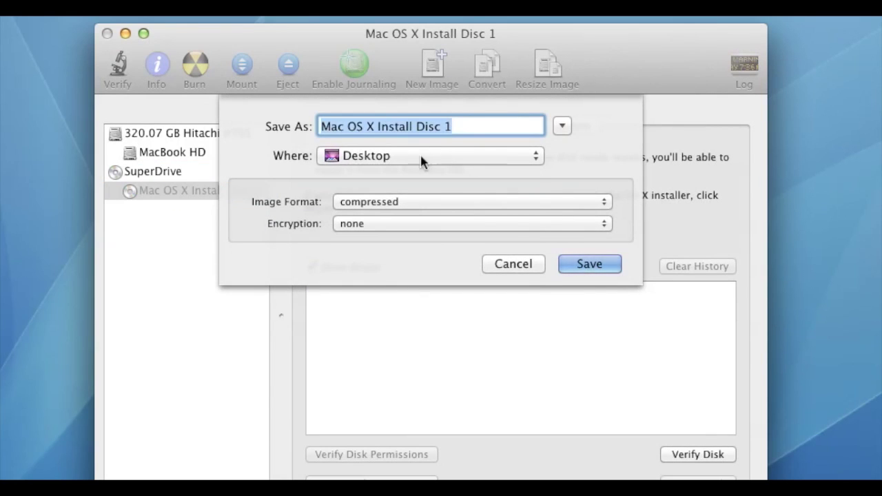
{"action": "left_click", "coordinate": [419, 157]}
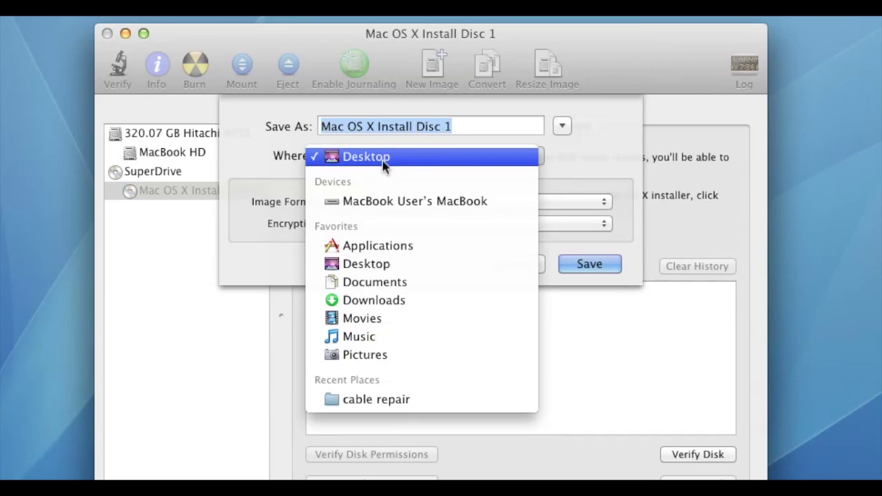
{"action": "left_click", "coordinate": [383, 159]}
{"action": "left_click", "coordinate": [444, 204]}
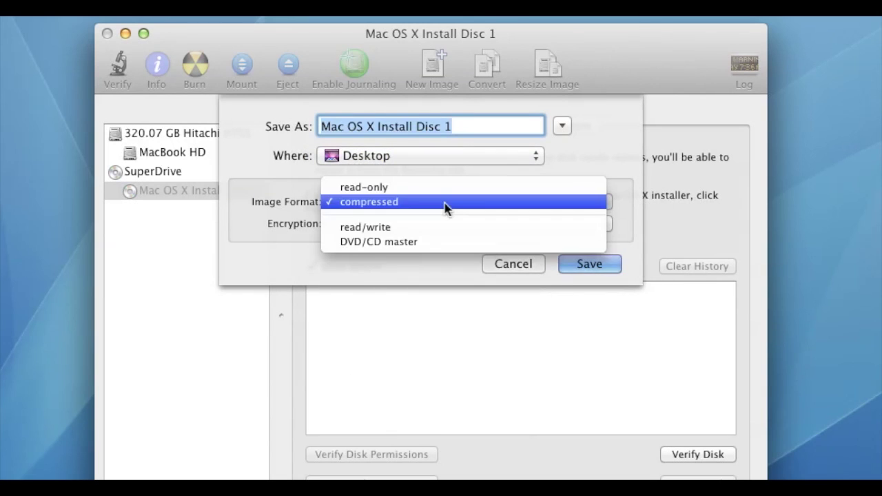
{"action": "left_click", "coordinate": [416, 228]}
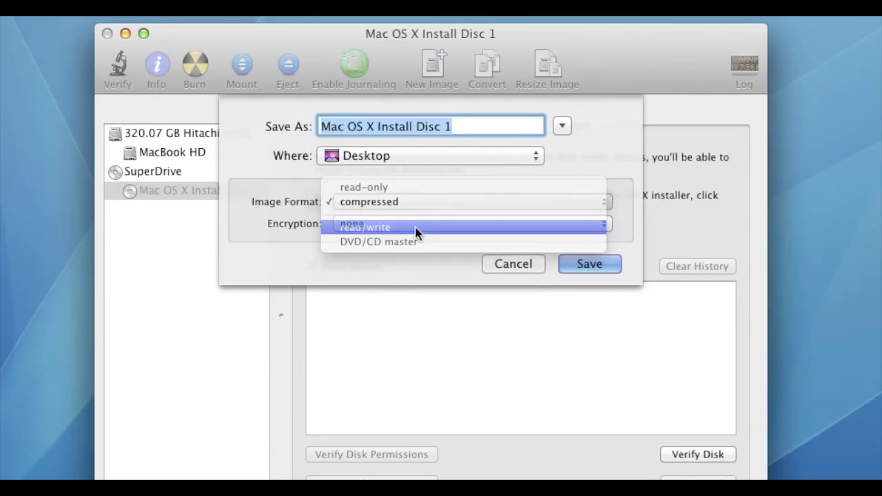
{"action": "left_click", "coordinate": [589, 264]}
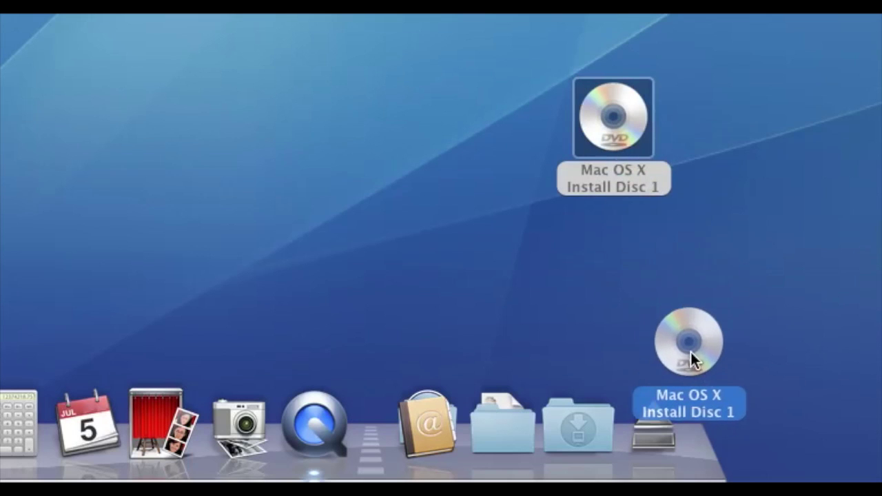
{"action": "left_click_drag", "start_coordinate": [691, 350], "coordinate": [658, 440]}
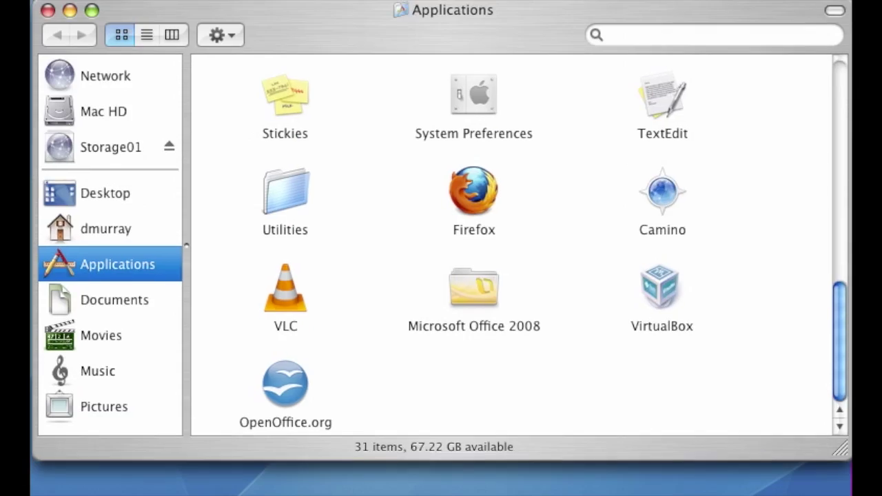
Run sysctl hw.model in Terminal and select the resulting Macmini1,1 identifier
{"action": "double_click", "coordinate": [285, 197]}
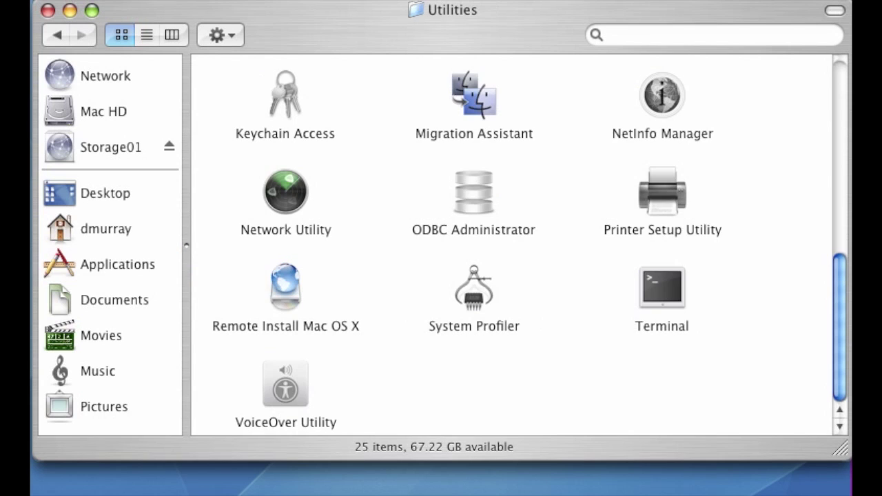
{"action": "double_click", "coordinate": [662, 289]}
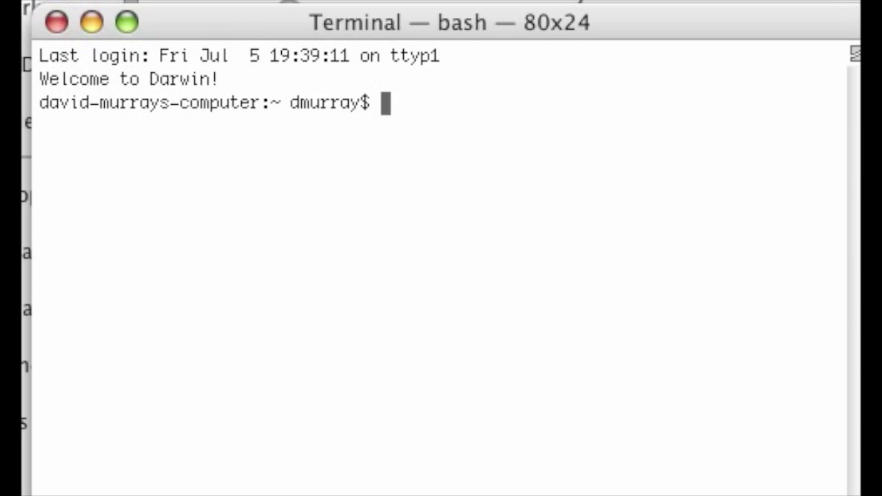
{"action": "type", "text": "sysctl"}
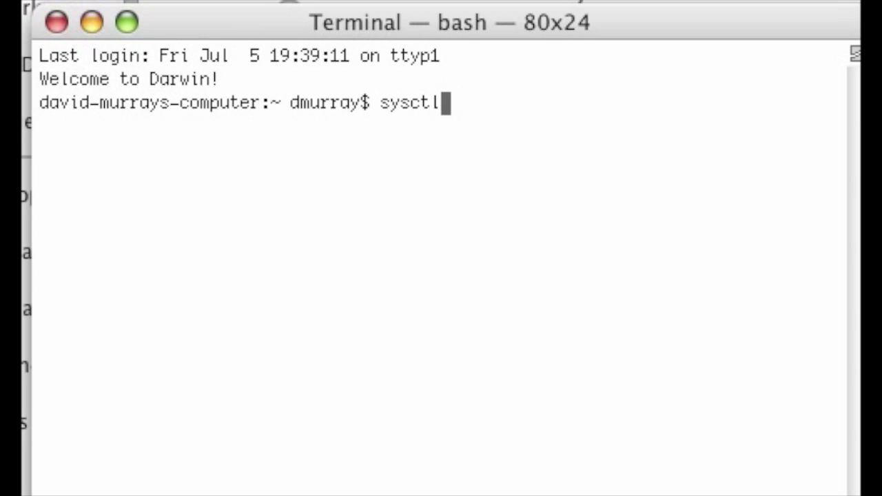
{"action": "type", "text": " hw.model"}
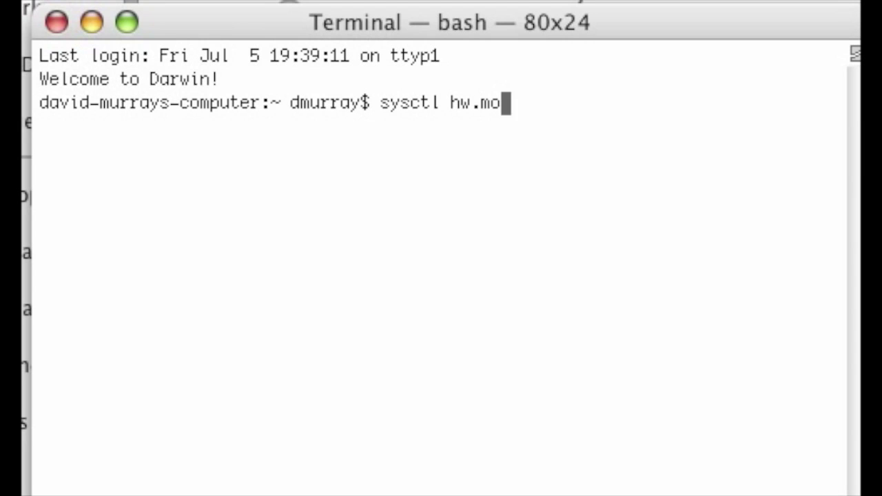
{"action": "key", "text": "Return"}
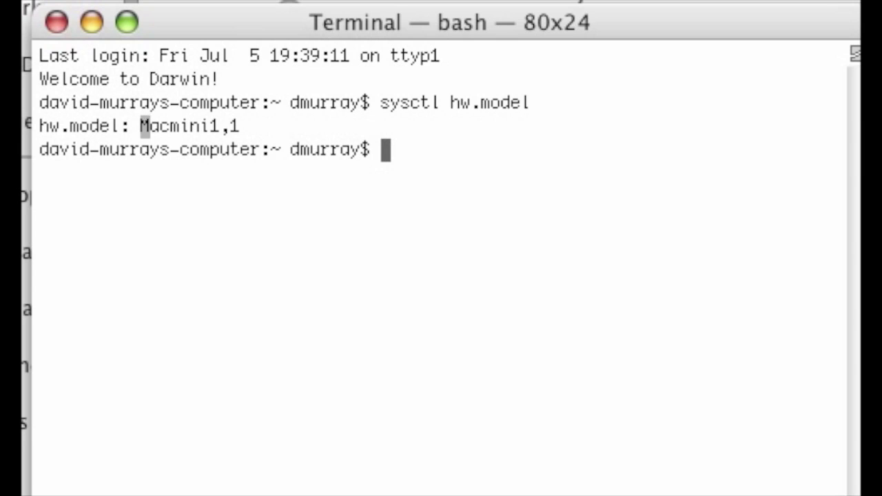
{"action": "left_click_drag", "start_coordinate": [149, 126], "coordinate": [240, 126]}
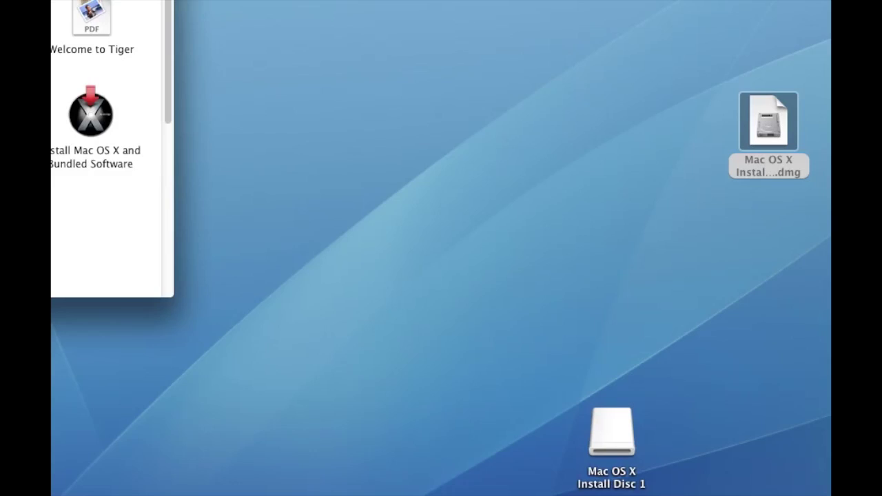
Navigate the install disc through System and Installation into the Packages folder
{"action": "left_click_drag", "start_coordinate": [92, 0], "coordinate": [493, 39]}
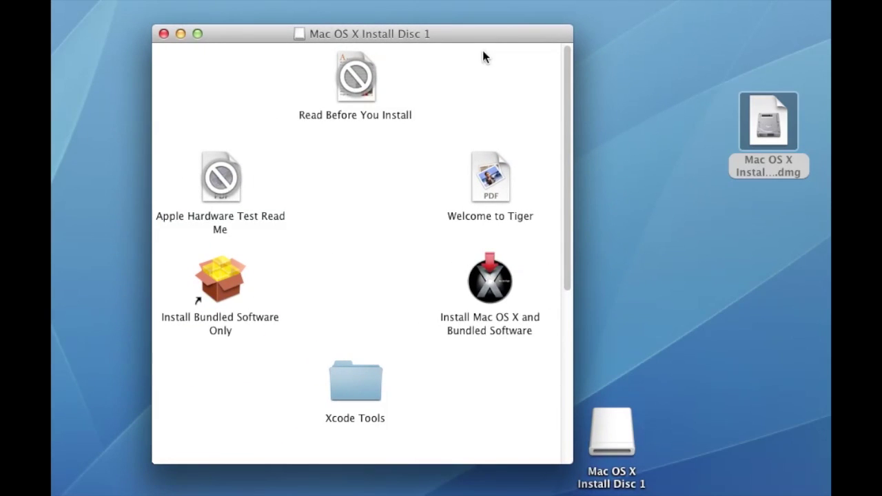
{"action": "scroll", "coordinate": [394, 119], "scroll_direction": "down", "scroll_amount": 10}
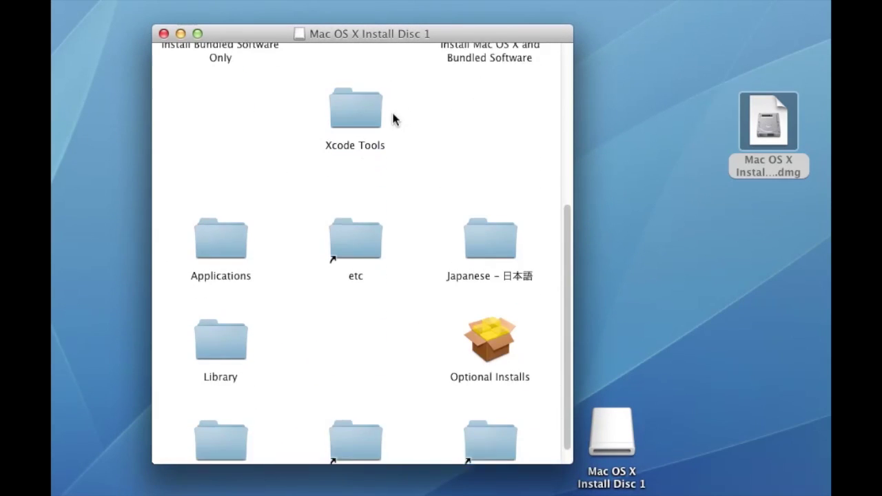
{"action": "double_click", "coordinate": [222, 414]}
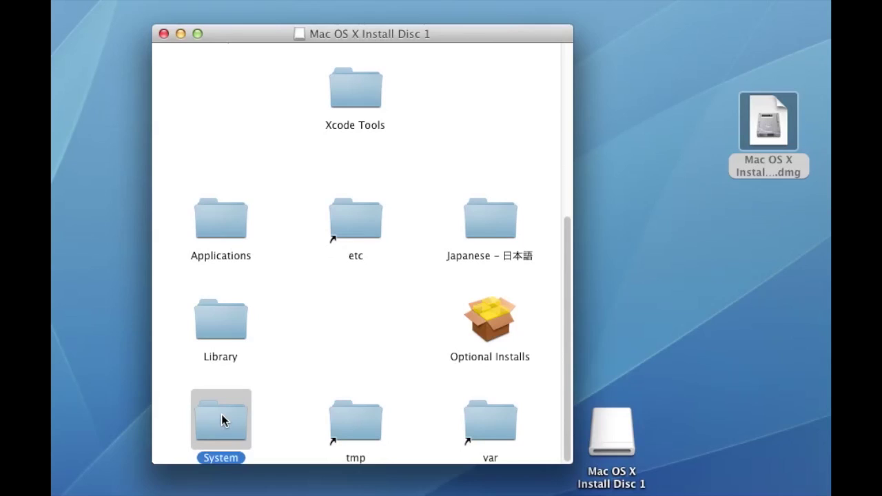
{"action": "left_click", "coordinate": [163, 34]}
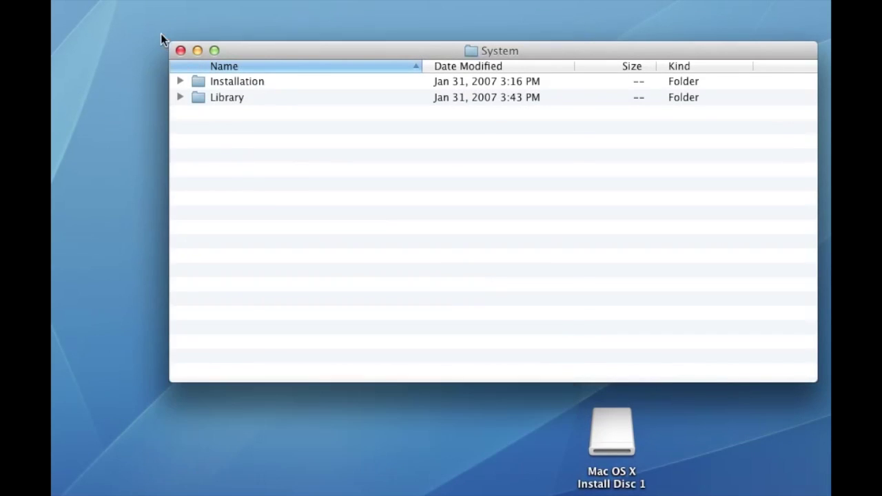
{"action": "double_click", "coordinate": [225, 80]}
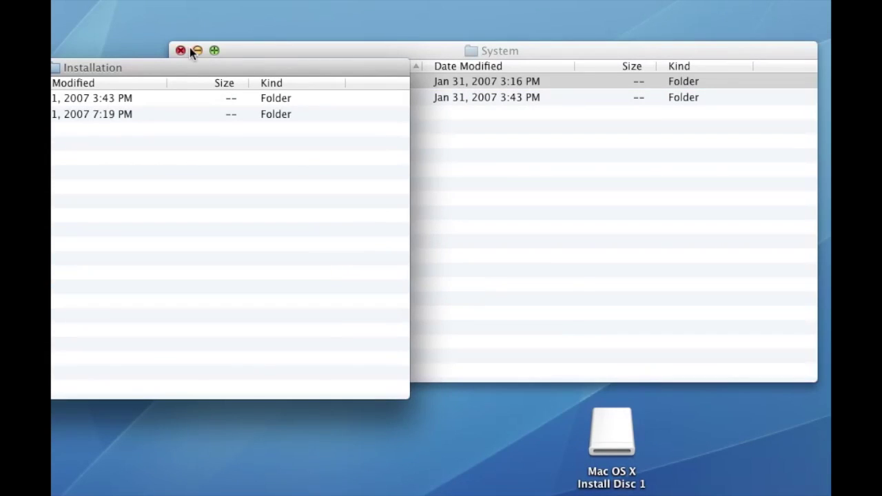
{"action": "left_click", "coordinate": [181, 51]}
{"action": "left_click_drag", "start_coordinate": [128, 74], "coordinate": [491, 67]}
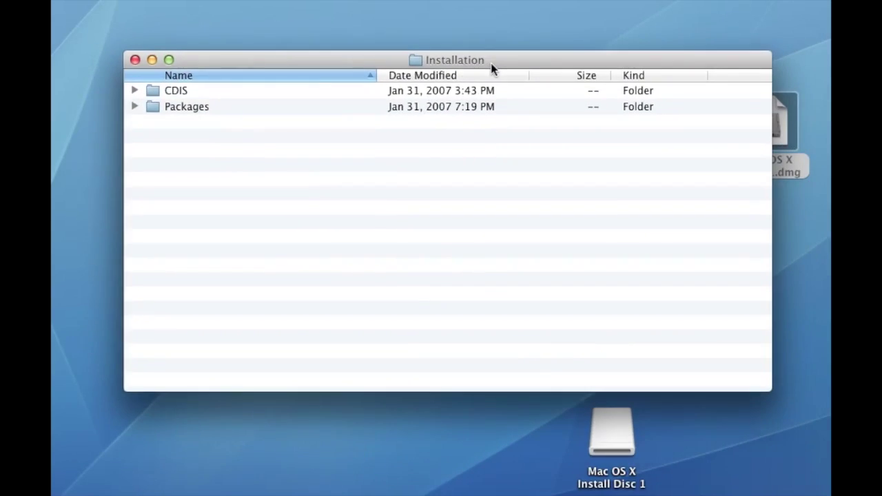
{"action": "double_click", "coordinate": [170, 110]}
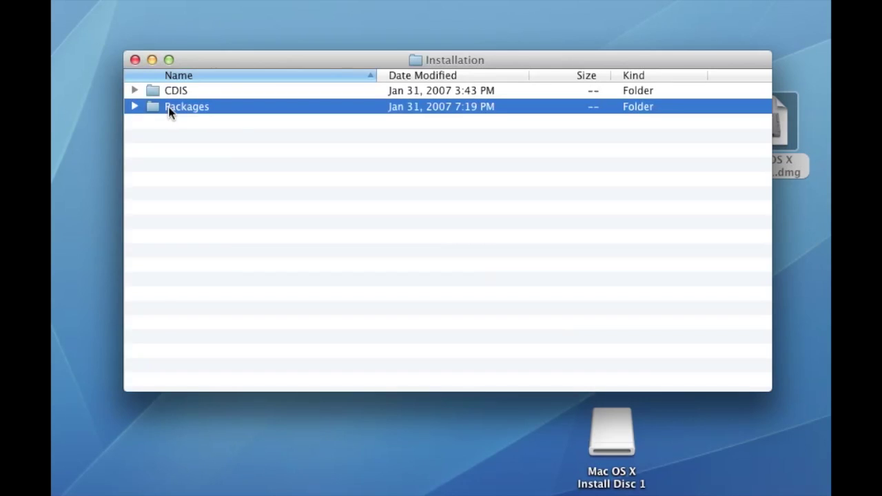
{"action": "left_click", "coordinate": [135, 60]}
Show the package contents of OSInstall.mpkg and move its window fully on-screen
{"action": "left_click_drag", "start_coordinate": [172, 69], "coordinate": [146, 47]}
{"action": "scroll", "coordinate": [197, 124], "scroll_direction": "down", "scroll_amount": 10}
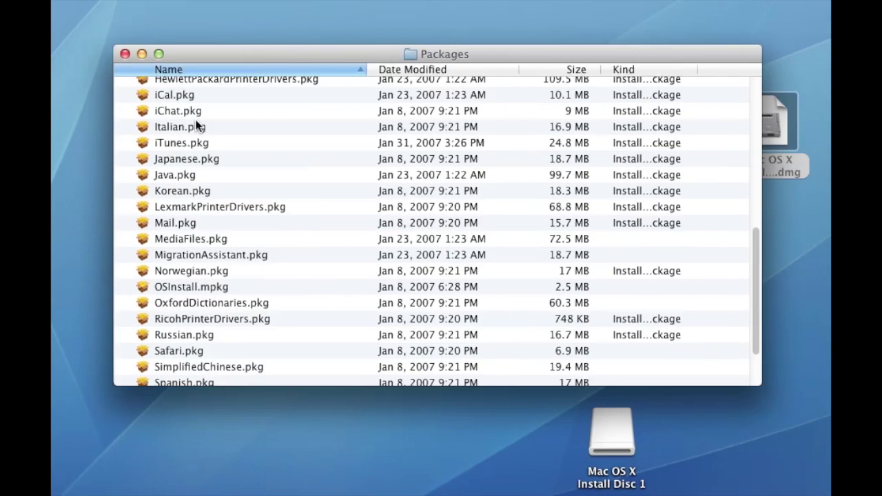
{"action": "left_click", "coordinate": [184, 219]}
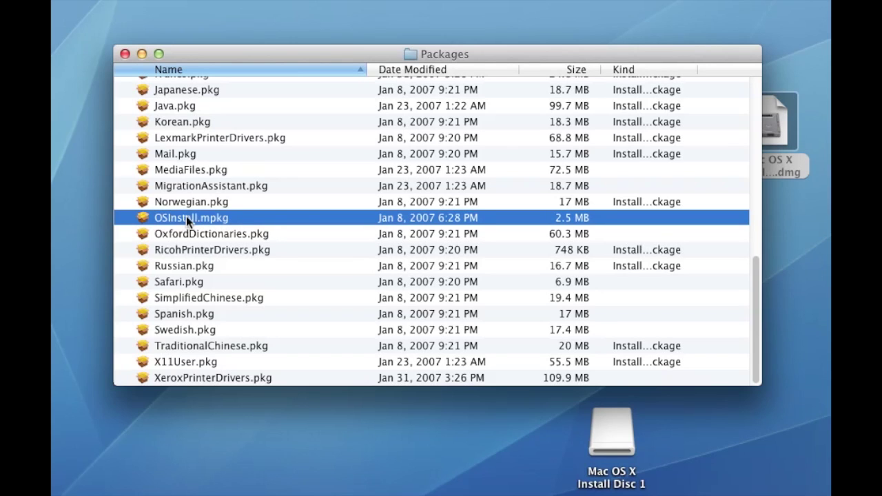
{"action": "right_click", "coordinate": [186, 215]}
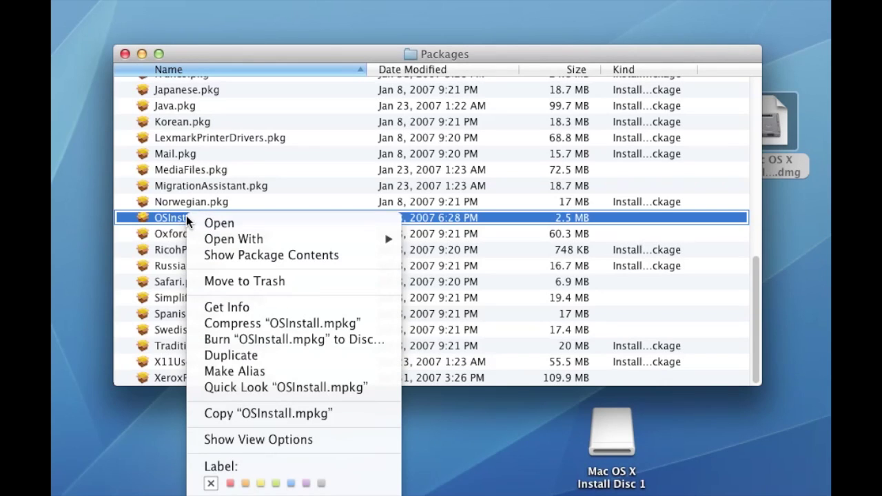
{"action": "mouse_move", "coordinate": [300, 241]}
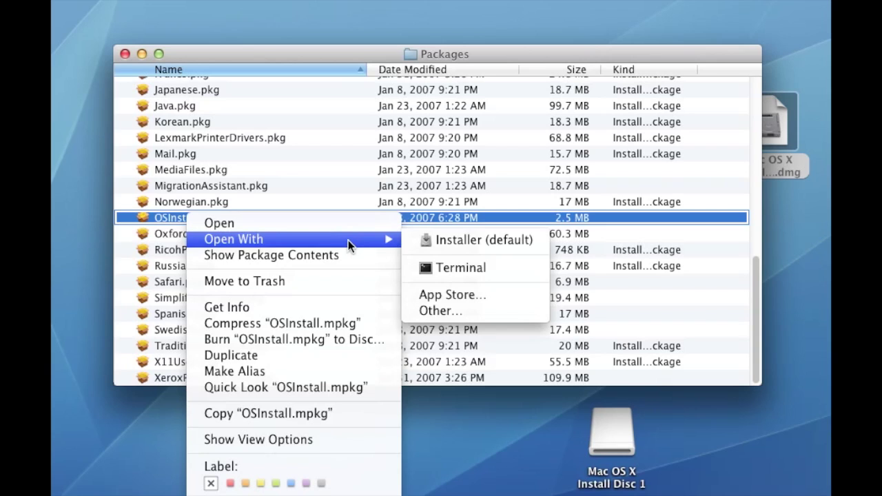
{"action": "left_click", "coordinate": [294, 255]}
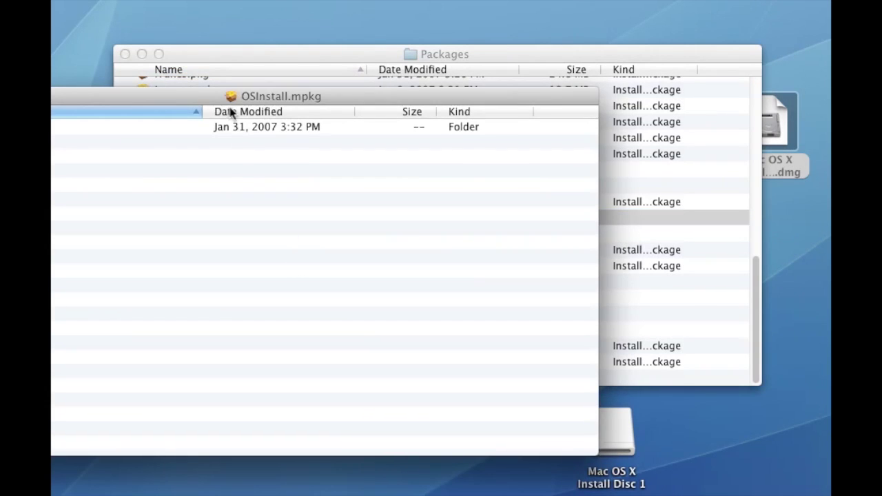
{"action": "left_click_drag", "start_coordinate": [281, 96], "coordinate": [440, 94]}
Open the package's Contents folder, closing the Packages and OSInstall.mpkg windows
{"action": "left_click", "coordinate": [125, 53]}
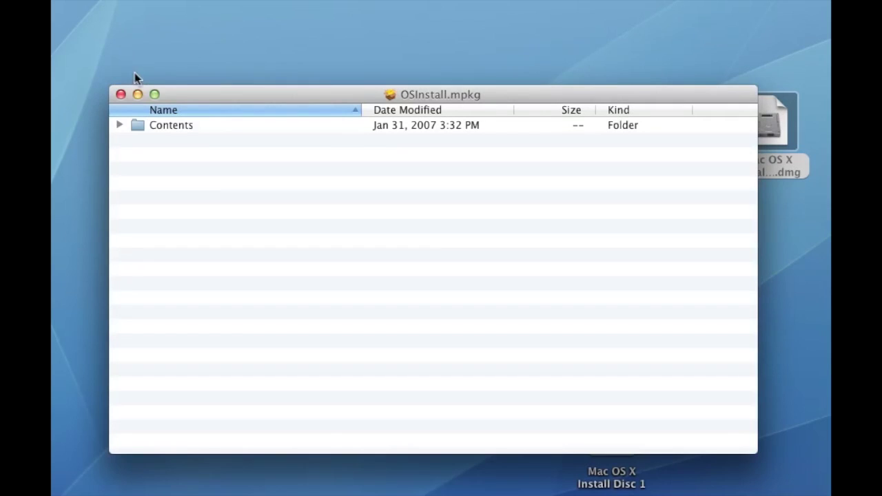
{"action": "double_click", "coordinate": [158, 126]}
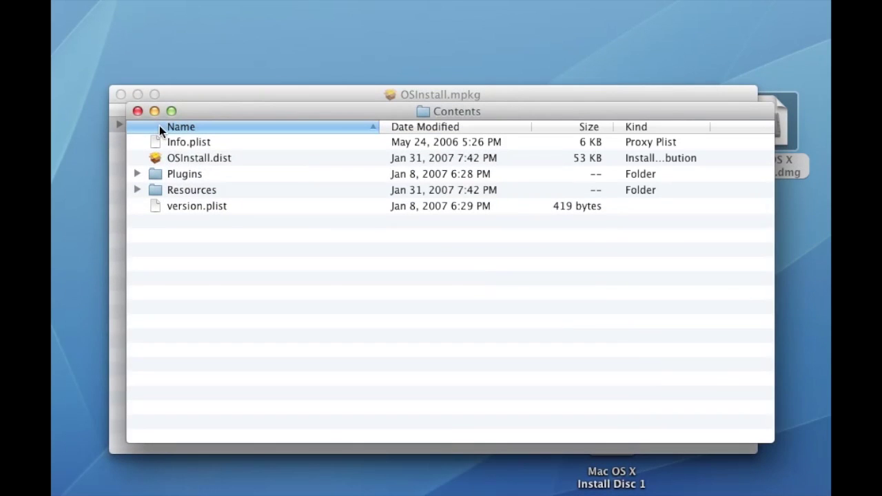
{"action": "left_click", "coordinate": [120, 94]}
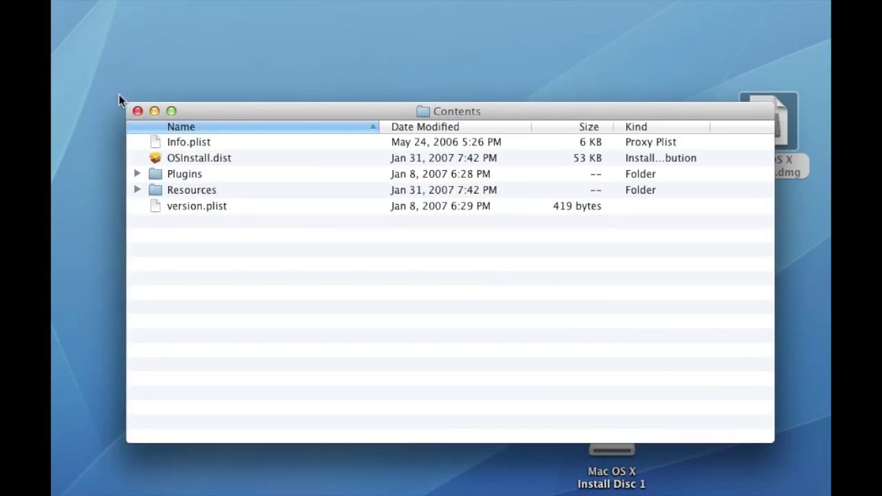
{"action": "left_click_drag", "start_coordinate": [224, 112], "coordinate": [209, 98]}
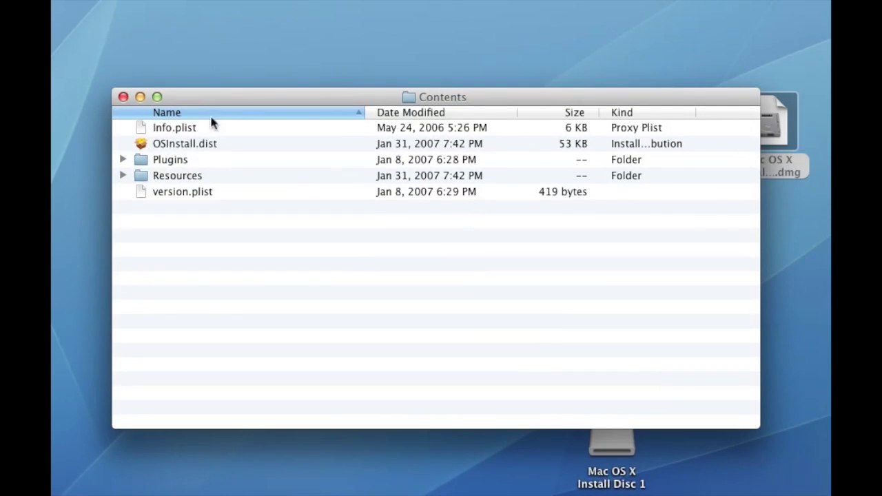
Open OSInstall.dist with TextEdit and select the two-line badMachines statement
{"action": "right_click", "coordinate": [174, 145]}
{"action": "mouse_move", "coordinate": [256, 171]}
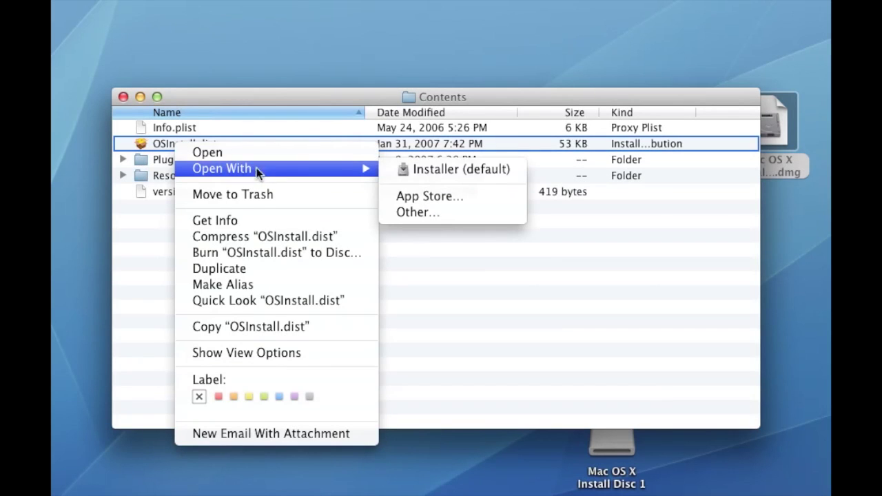
{"action": "left_click", "coordinate": [431, 213]}
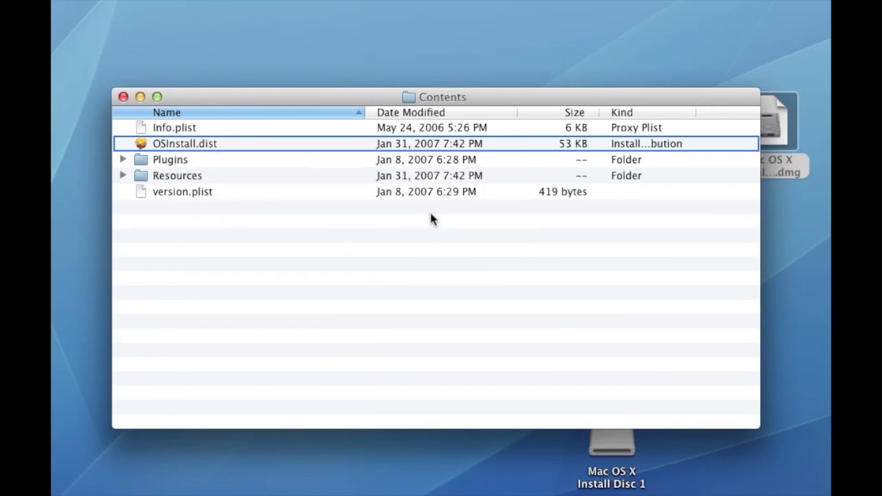
{"action": "scroll", "coordinate": [317, 190], "scroll_direction": "down", "scroll_amount": 15}
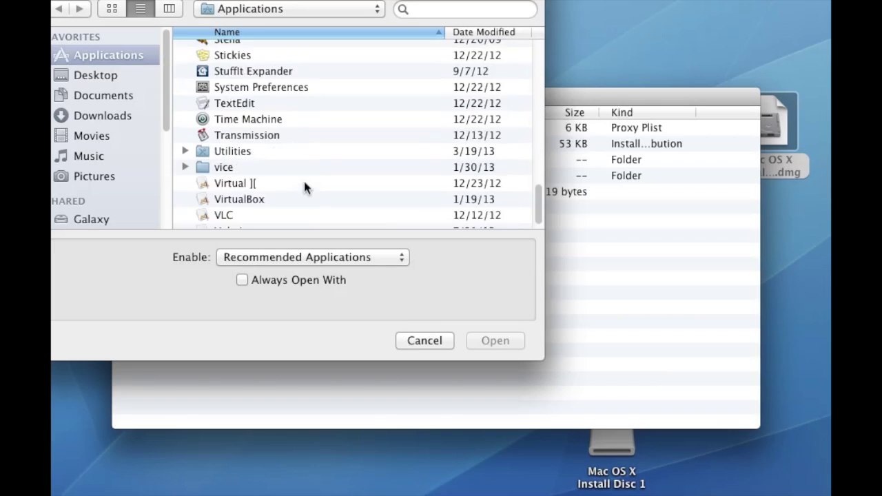
{"action": "scroll", "coordinate": [289, 183], "scroll_direction": "down", "scroll_amount": 1}
{"action": "double_click", "coordinate": [239, 91]}
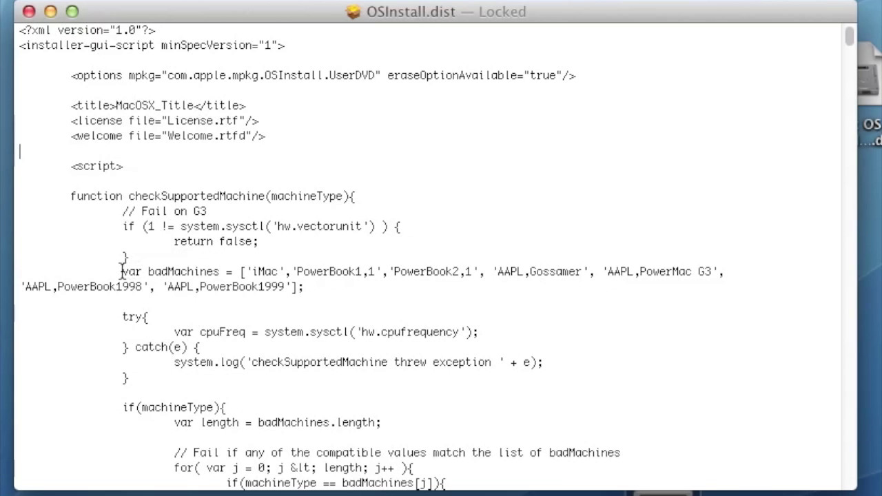
{"action": "left_click_drag", "start_coordinate": [122, 272], "coordinate": [374, 289]}
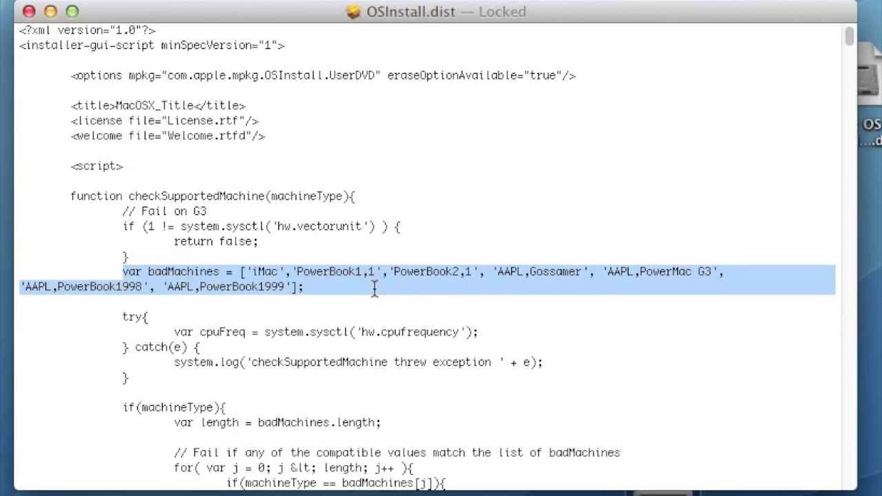
Unlock OSInstall.dist and add 'Macmini1,1' entries at the start of its machine lists
{"action": "left_click", "coordinate": [312, 290]}
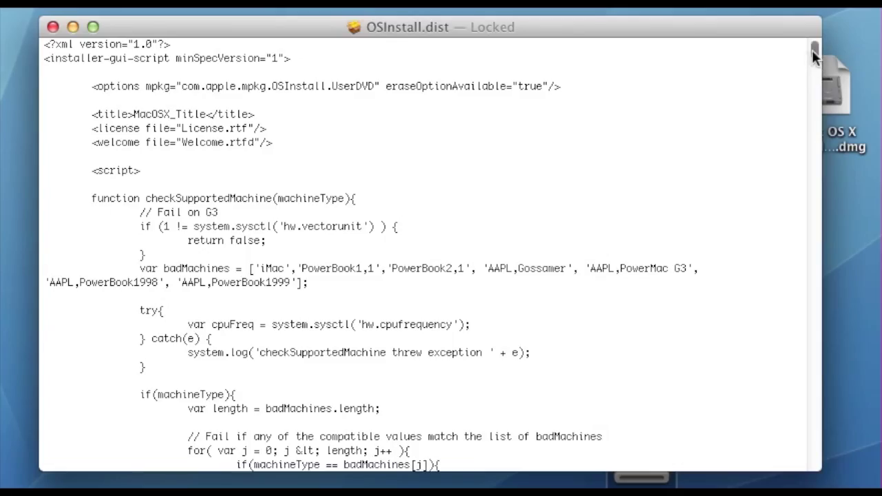
{"action": "left_click_drag", "start_coordinate": [847, 35], "coordinate": [801, 465]}
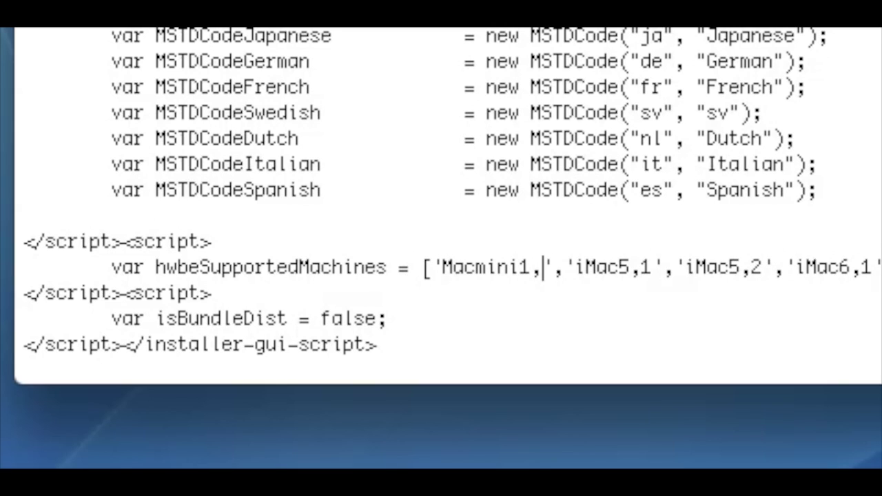
{"action": "type", "text": "1"}
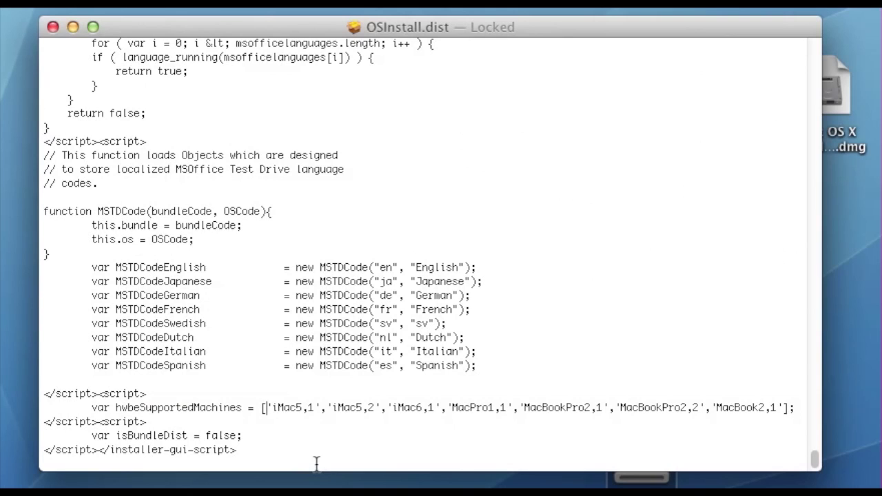
{"action": "type", "text": "'"}
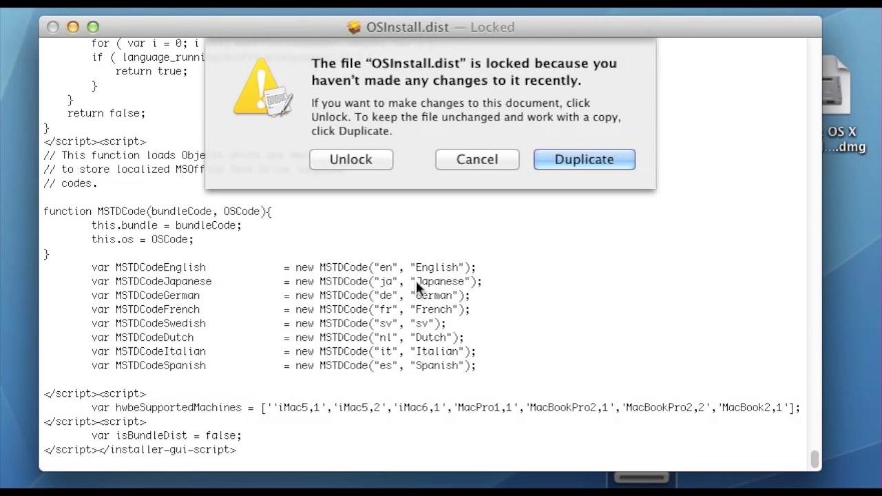
{"action": "left_click", "coordinate": [349, 159]}
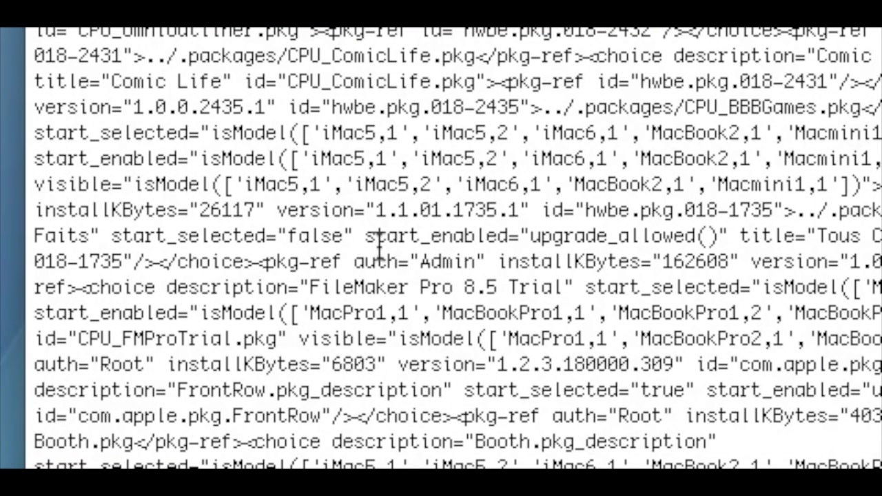
{"action": "type", "text": "'',"}
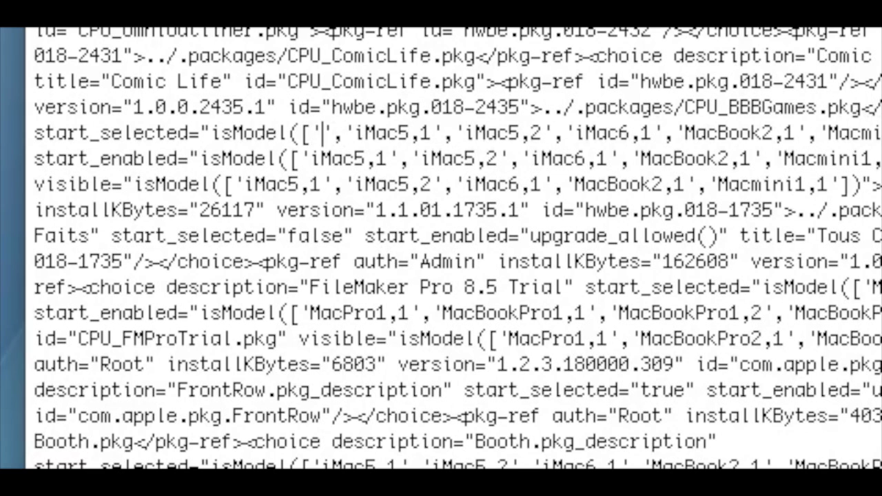
{"action": "type", "text": "Macmini1,"}
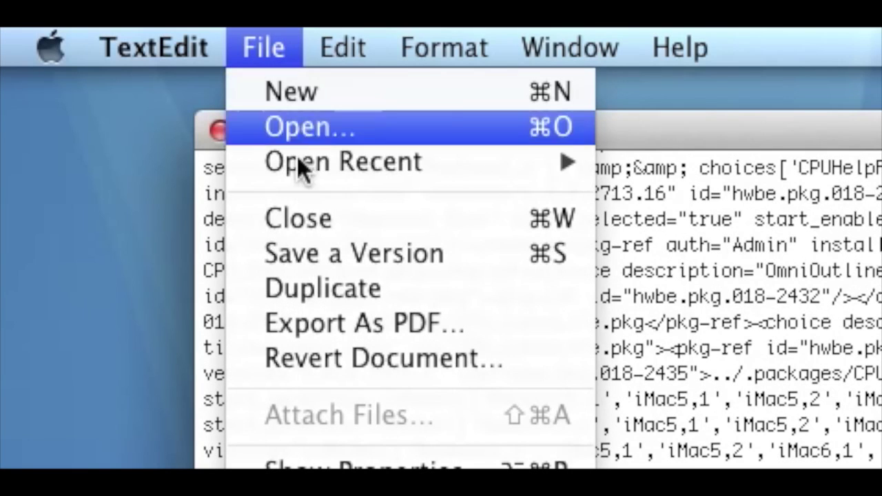
Save a version of the edited file and eject the Mac OS X Install Disc 1 volume
{"action": "left_click", "coordinate": [352, 262]}
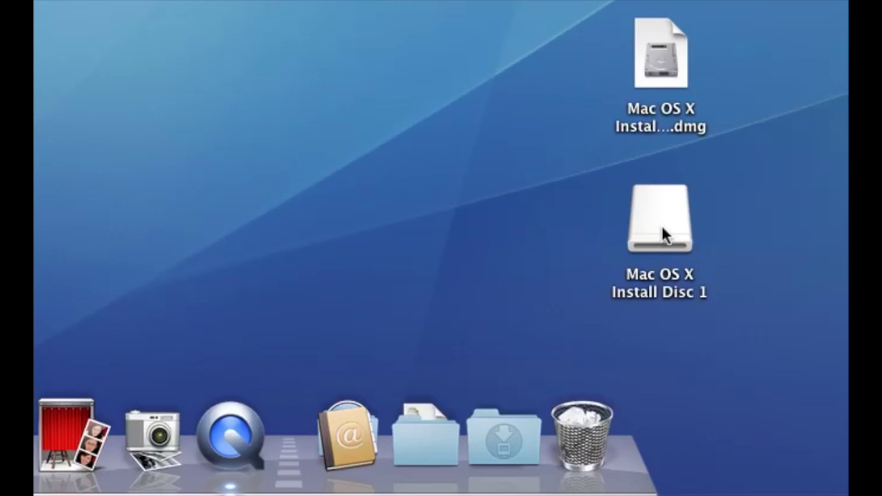
{"action": "left_click_drag", "start_coordinate": [662, 234], "coordinate": [590, 435]}
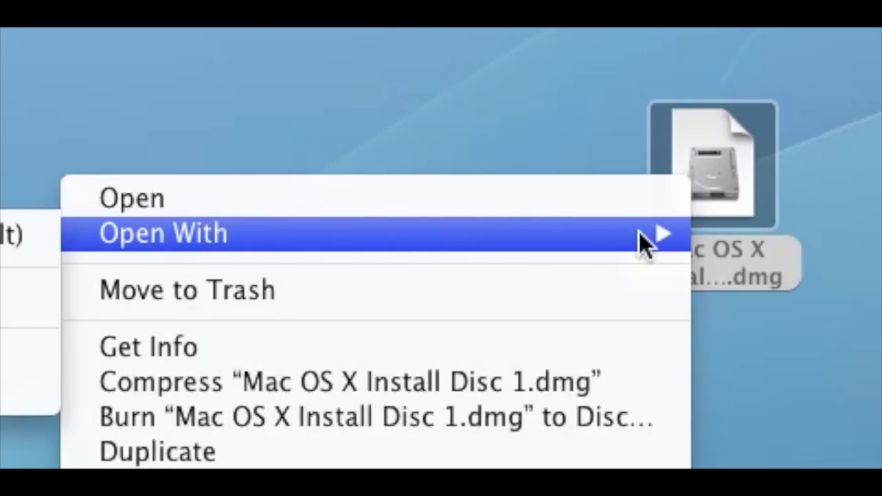
Open Mac OS X Install Disc 1.dmg in Disk Utility and burn it to the SuperDrive disc
{"action": "left_click", "coordinate": [195, 145]}
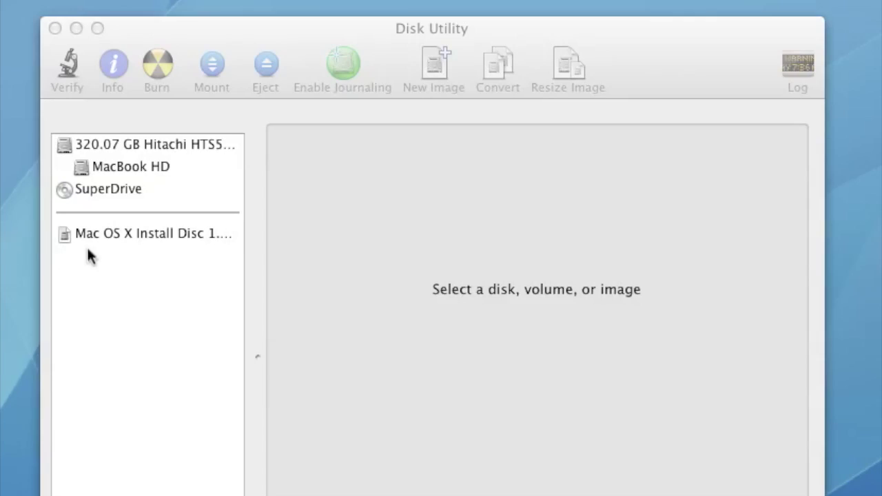
{"action": "left_click", "coordinate": [145, 233]}
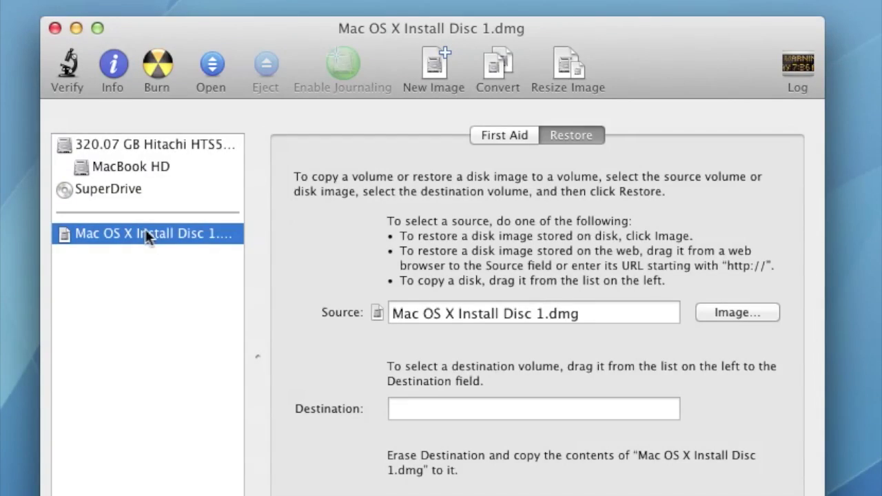
{"action": "left_click", "coordinate": [155, 62]}
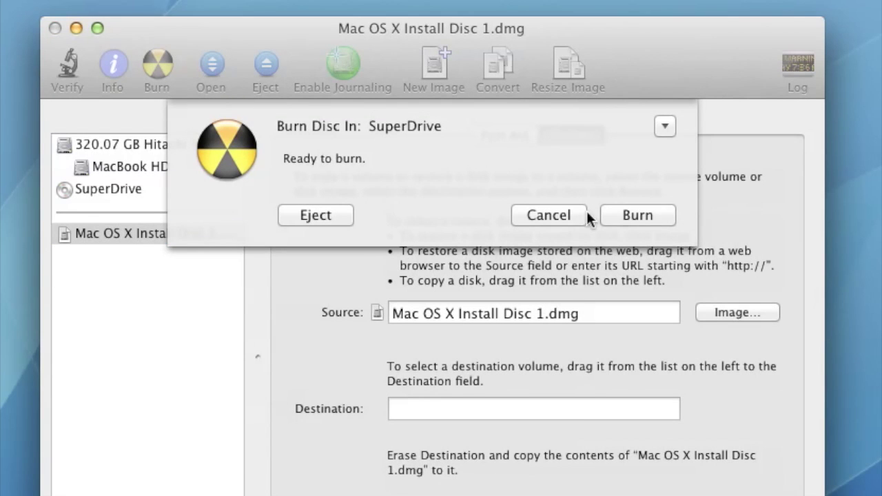
{"action": "left_click", "coordinate": [645, 213]}
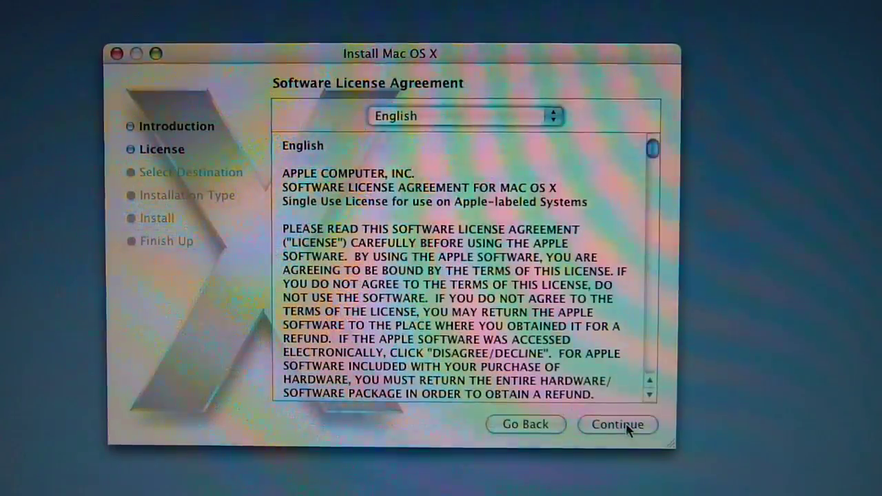
Continue past the Software License Agreement and agree to its terms
{"action": "left_click", "coordinate": [618, 425]}
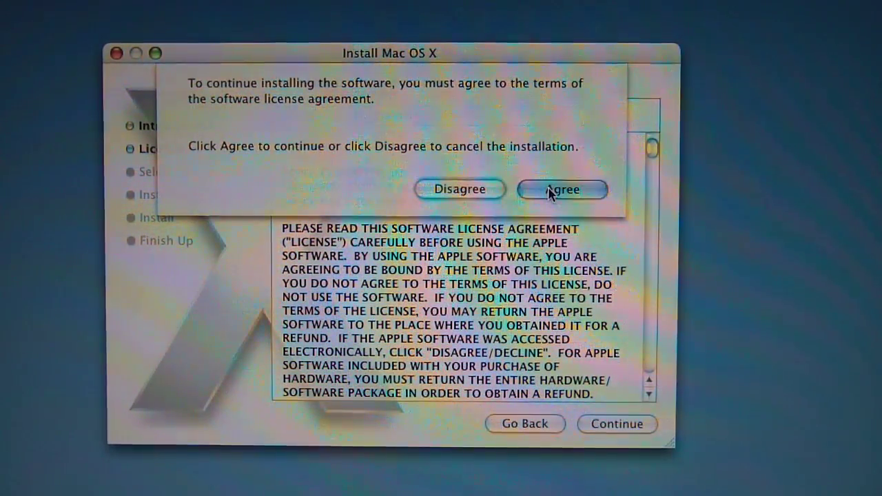
{"action": "left_click", "coordinate": [549, 190]}
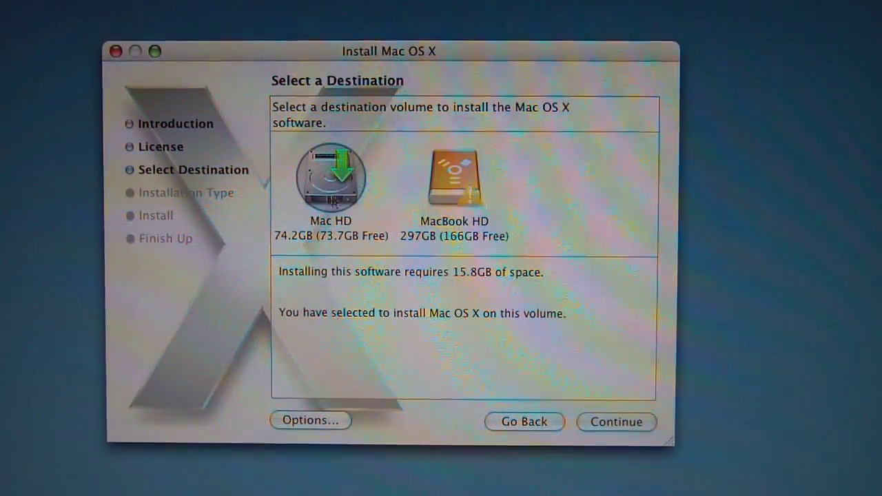